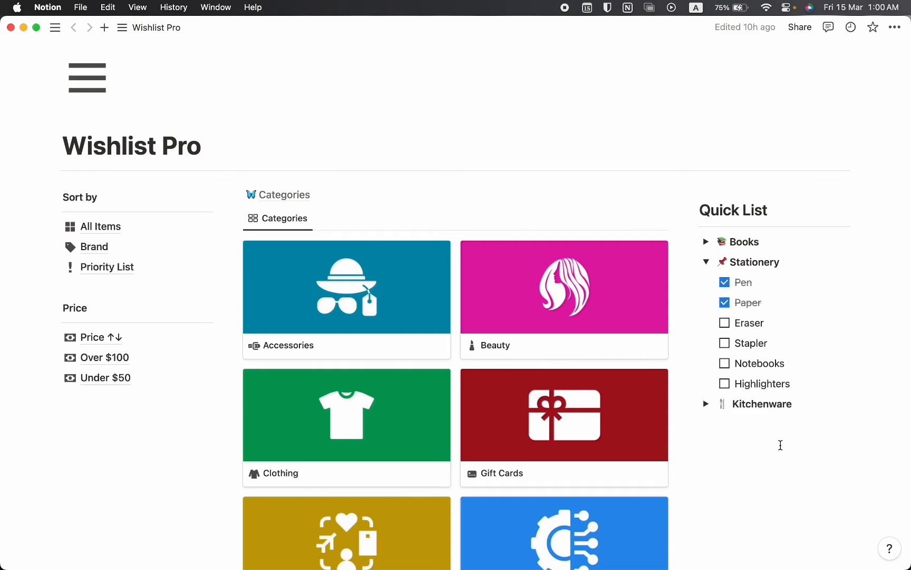
# Create a new item on the All Items page and name it Macbook.
pyautogui.click(106, 230)
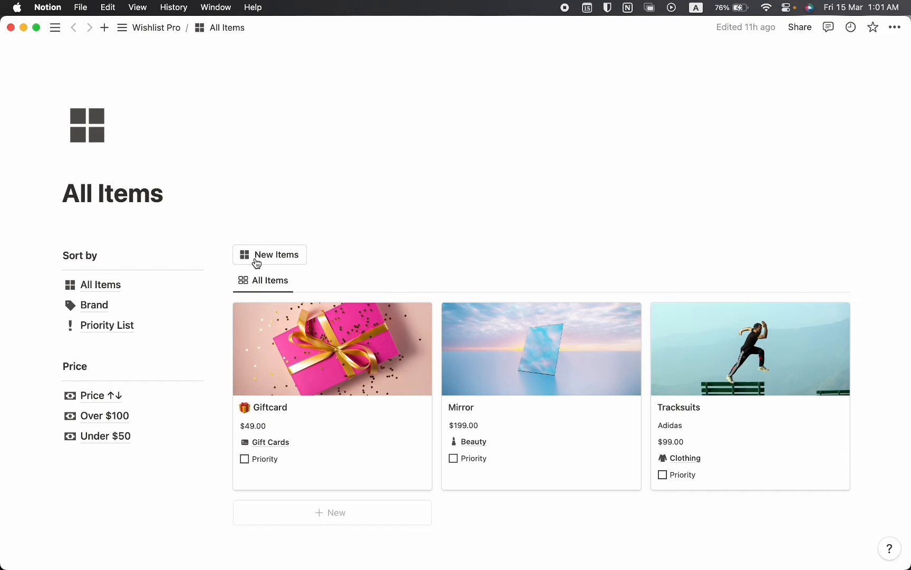
pyautogui.scroll(-3, 257, 264)
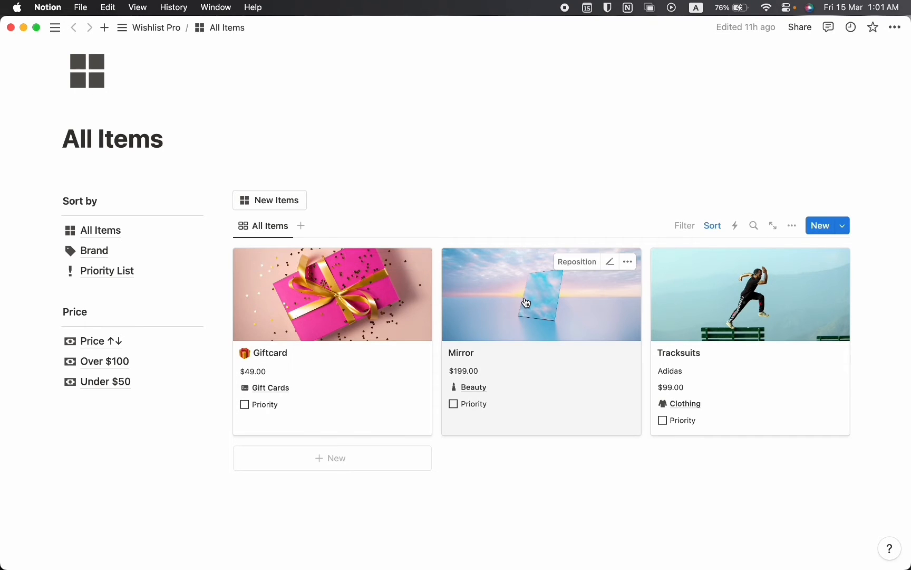
pyautogui.scroll(-1, 525, 301)
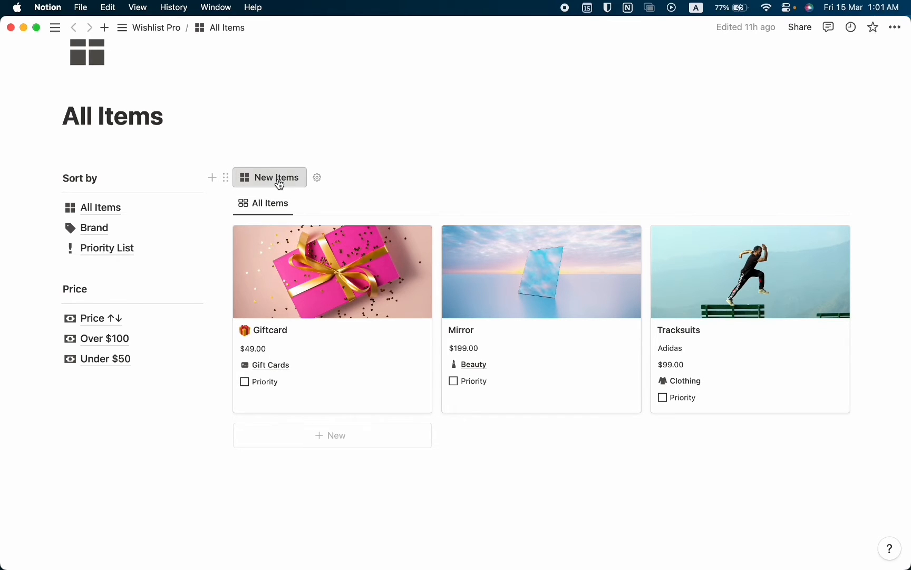
pyautogui.click(279, 180)
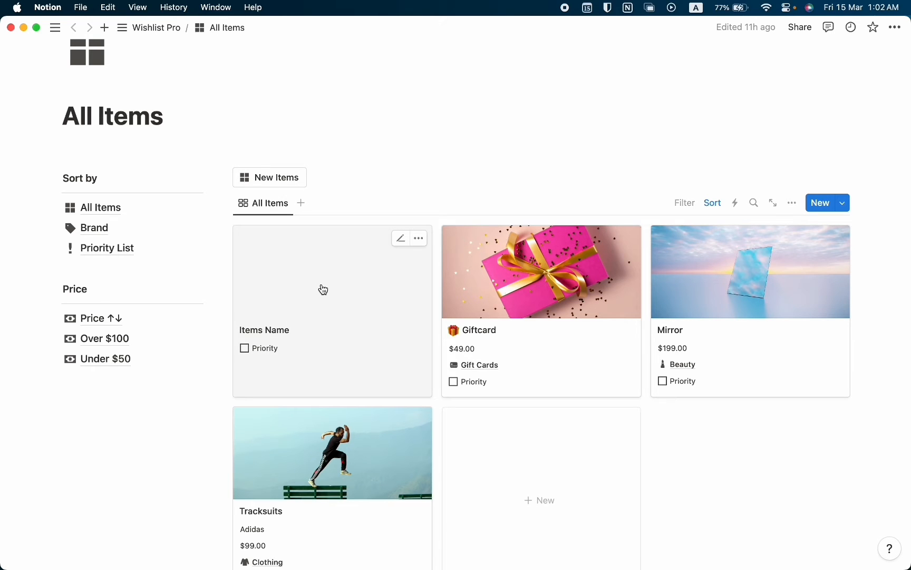
pyautogui.click(324, 289)
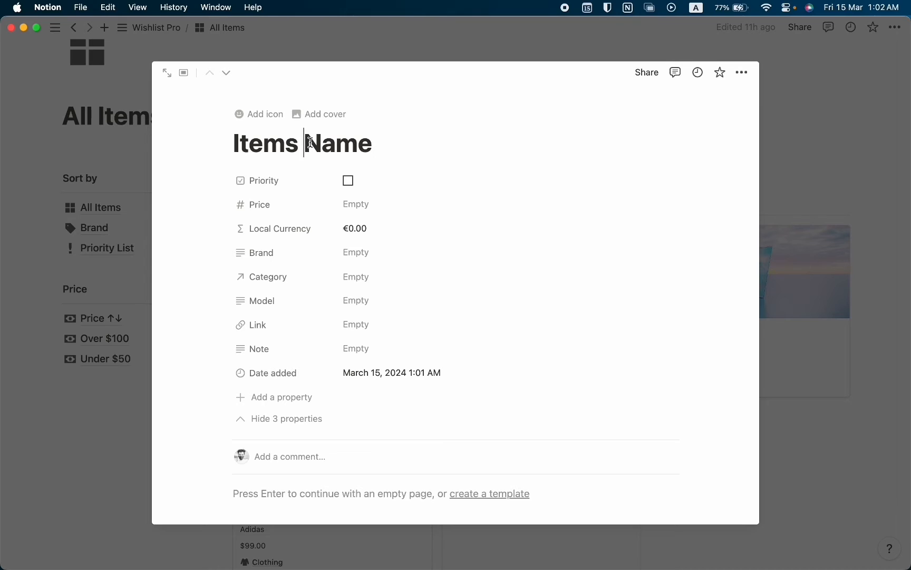
pyautogui.doubleClick(310, 143)
pyautogui.press('super+a')
pyautogui.write('Macbook')
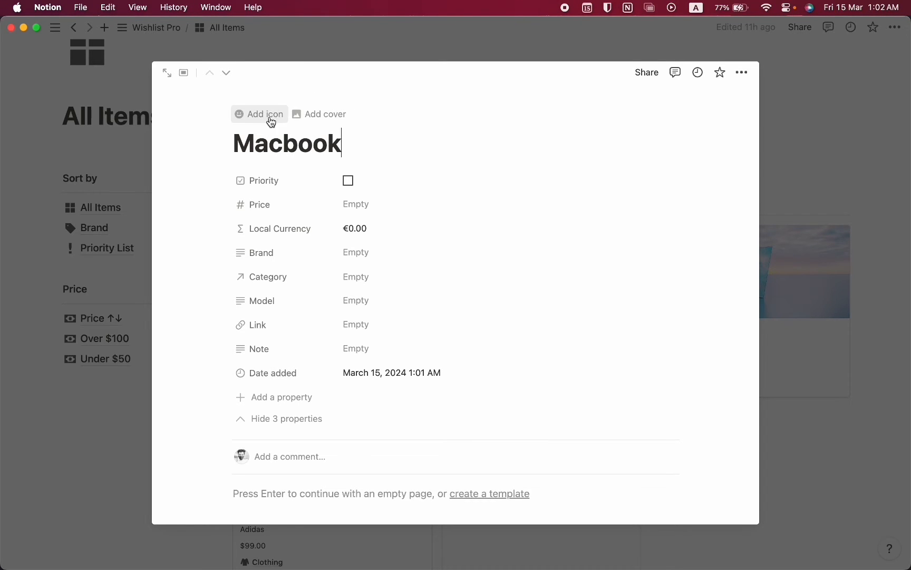
# Add a cover to the Macbook page and search Unsplash for "Macbook" images.
pyautogui.click(320, 117)
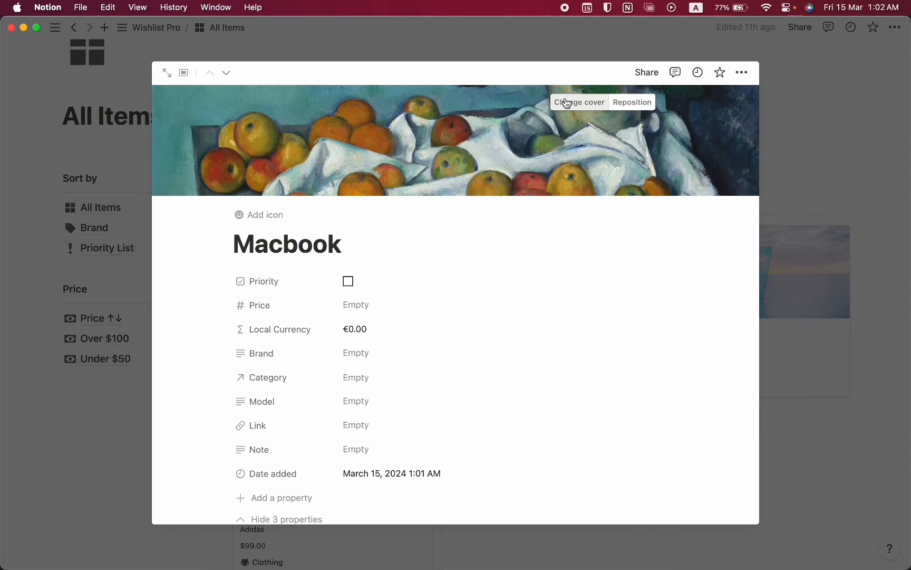
pyautogui.click(566, 104)
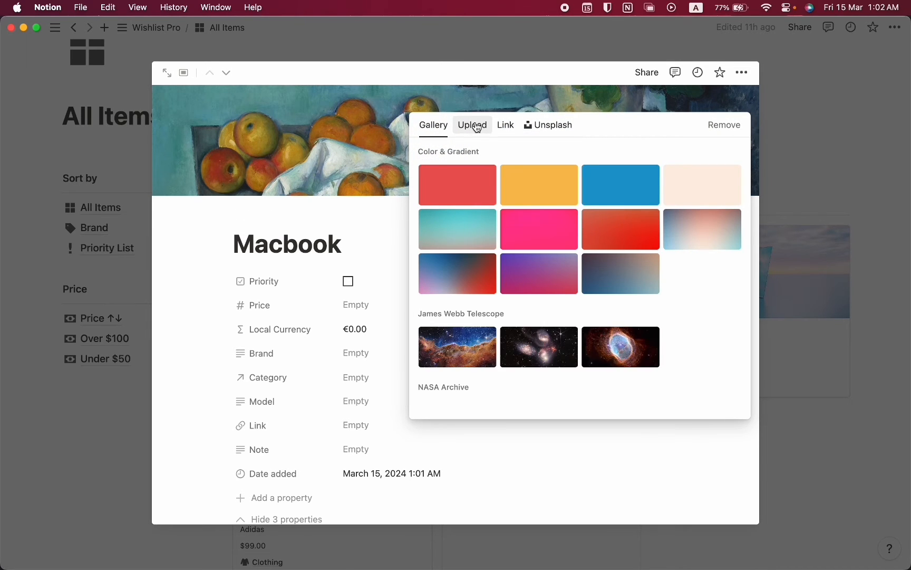
pyautogui.click(531, 127)
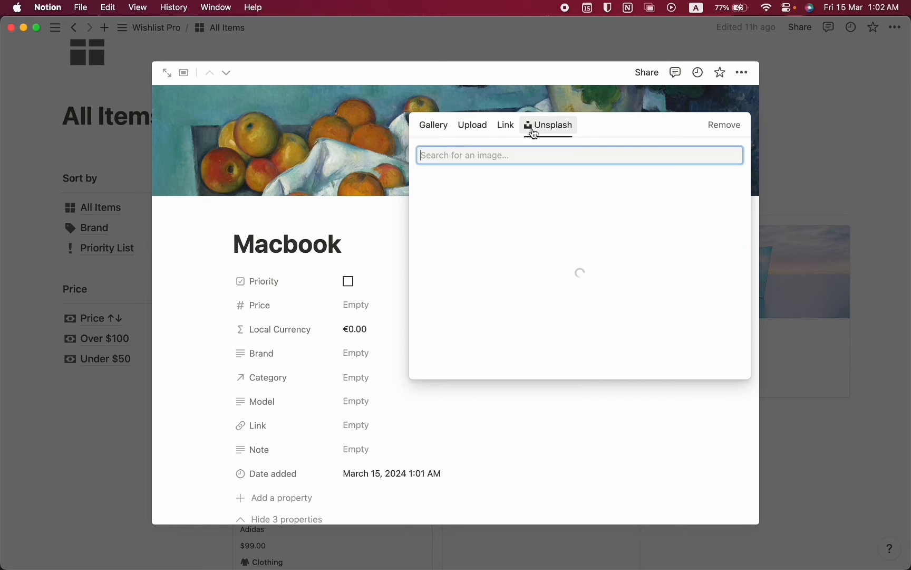
pyautogui.write('Macbook')
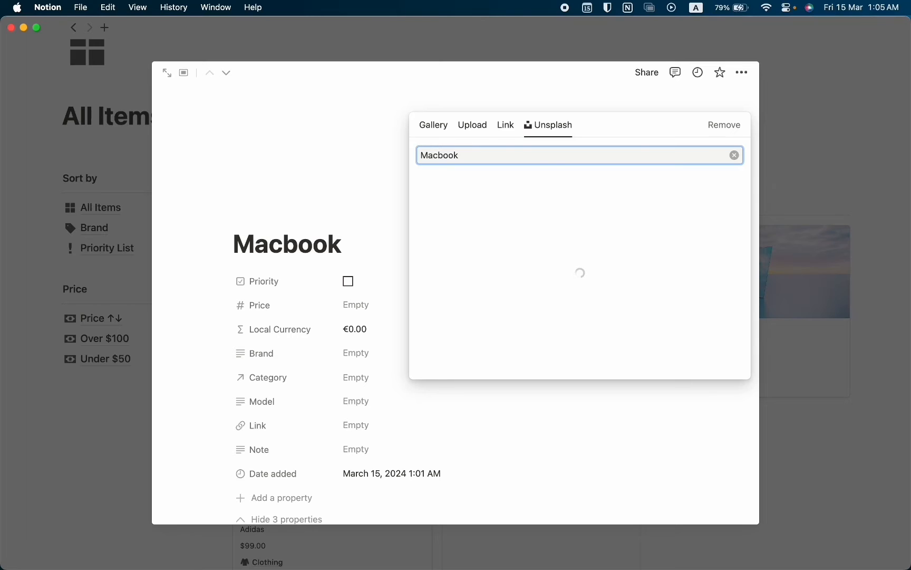
pyautogui.click(349, 239)
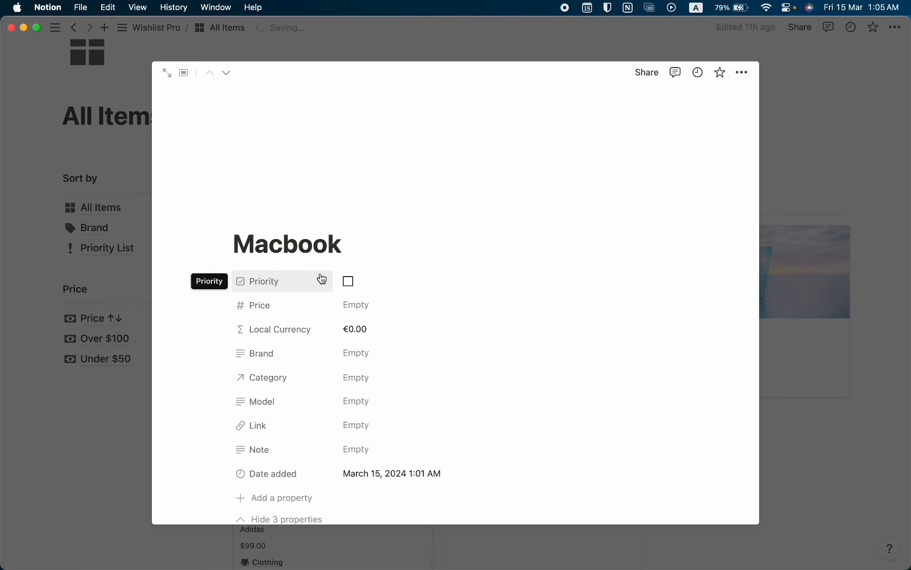
# Mark the Macbook item as a priority and set its price to 1000.
pyautogui.click(349, 283)
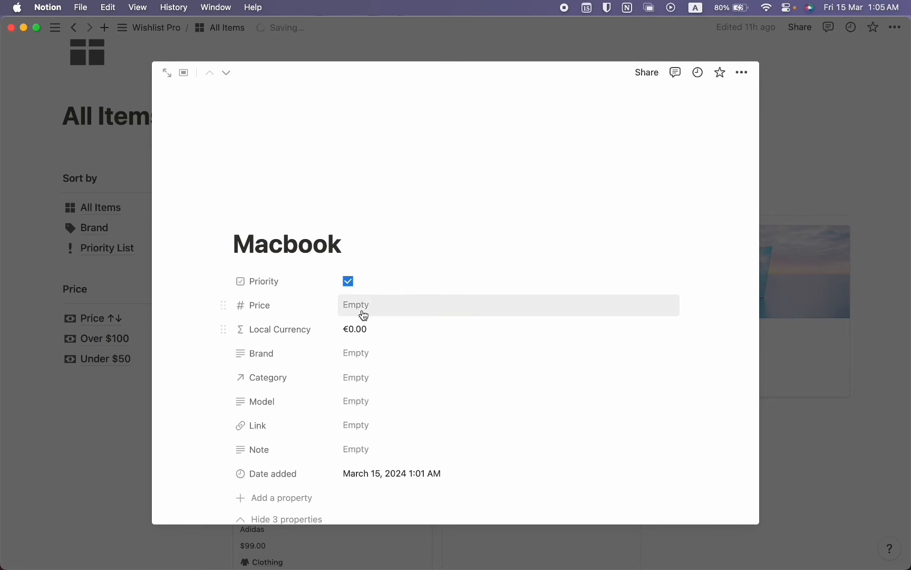
pyautogui.click(362, 309)
pyautogui.write('1000')
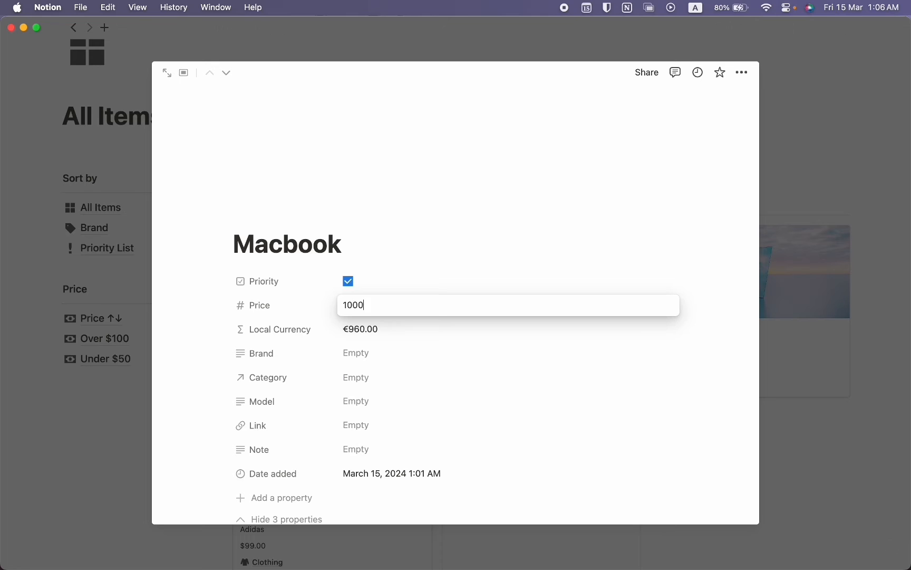
pyautogui.press('Return')
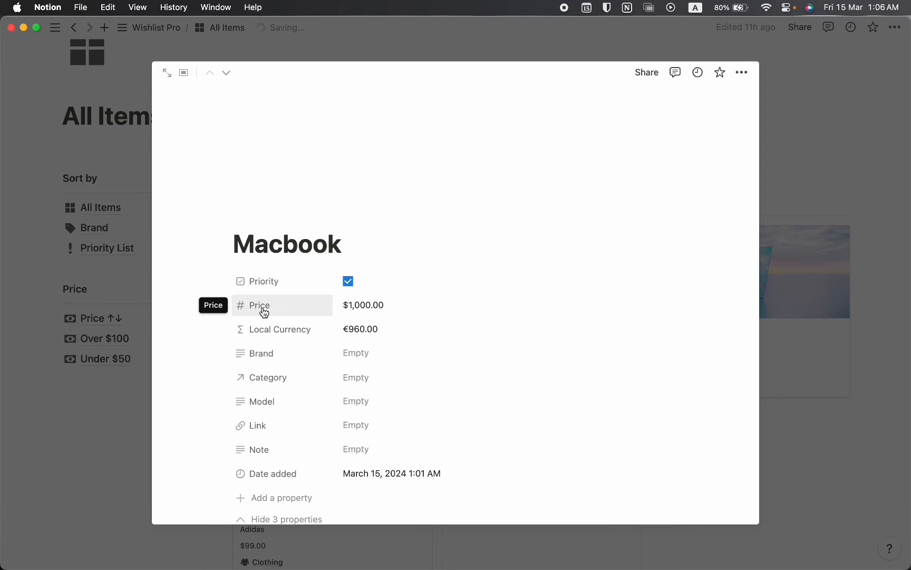
# Examine the currency formats available for the Price property and the formula behind Local Currency.
pyautogui.click(262, 308)
pyautogui.click(269, 347)
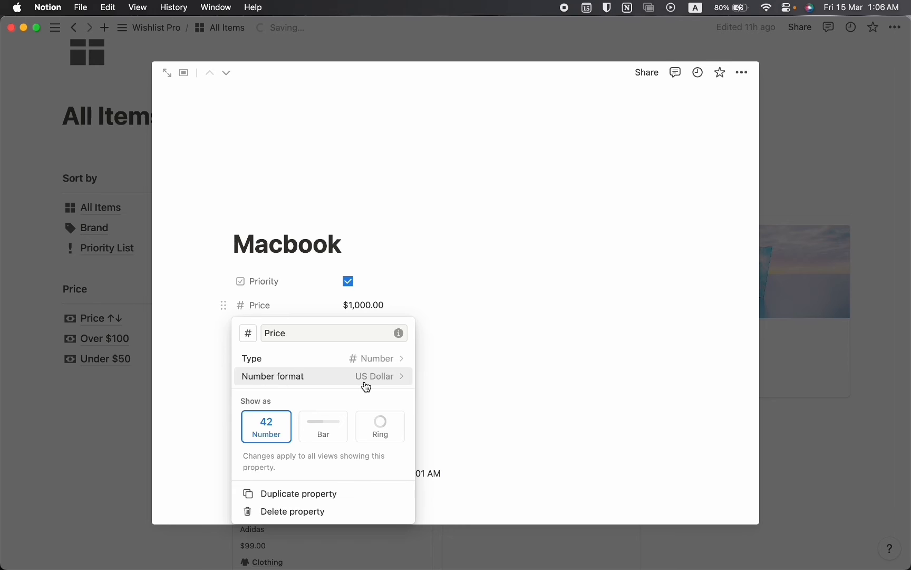
pyautogui.click(372, 376)
pyautogui.scroll(-2, 372, 383)
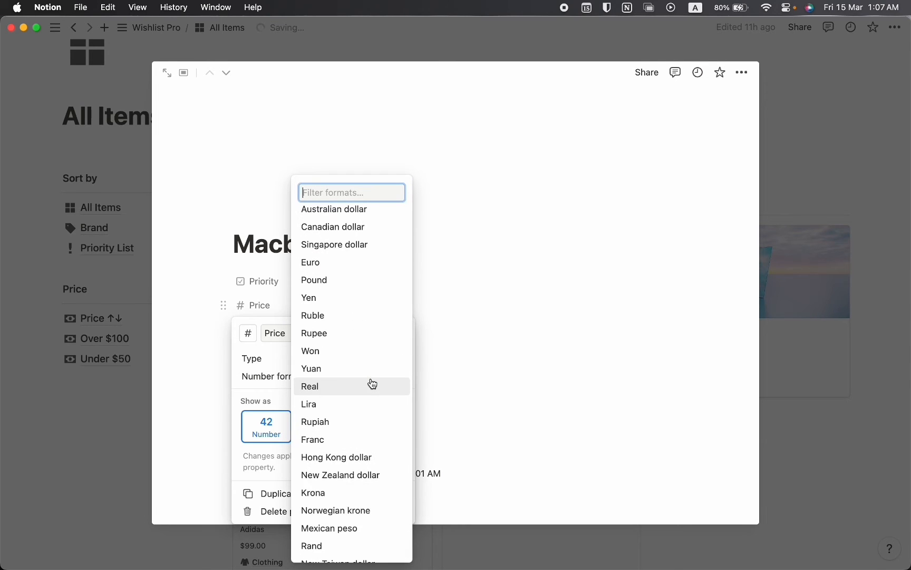
pyautogui.click(499, 341)
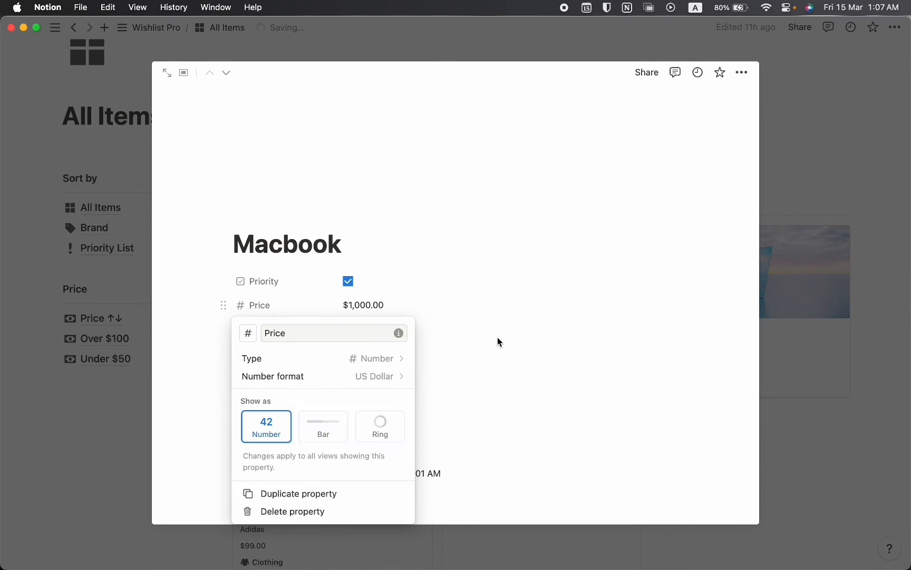
pyautogui.click(498, 340)
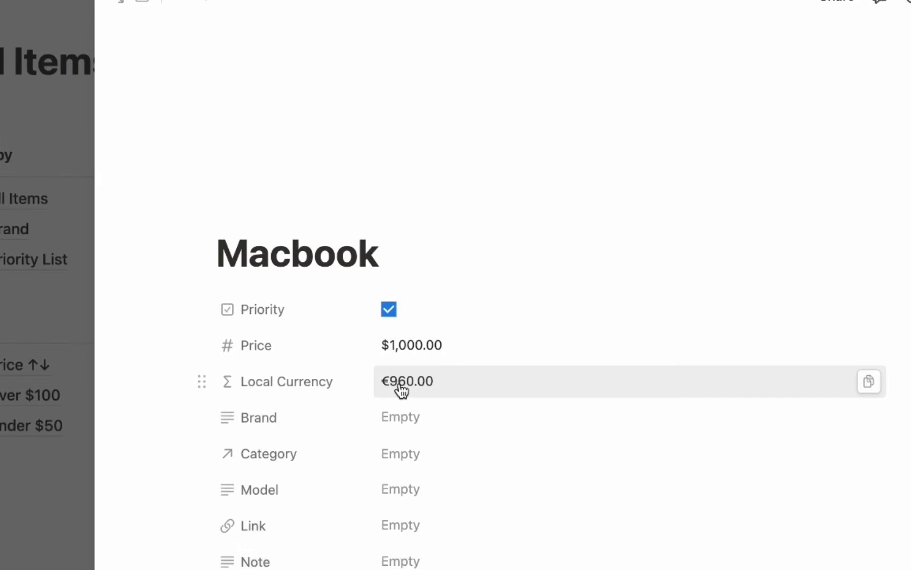
pyautogui.click(356, 330)
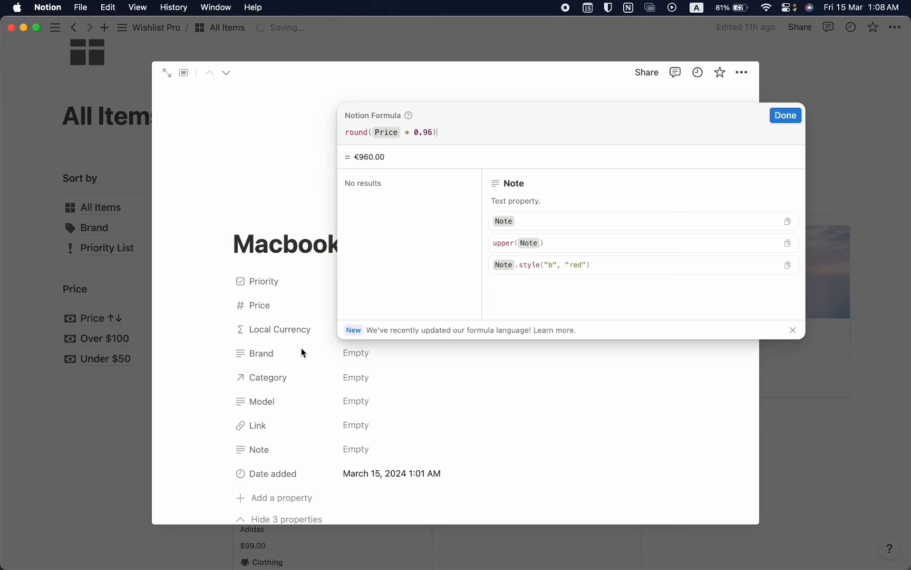
pyautogui.click(304, 352)
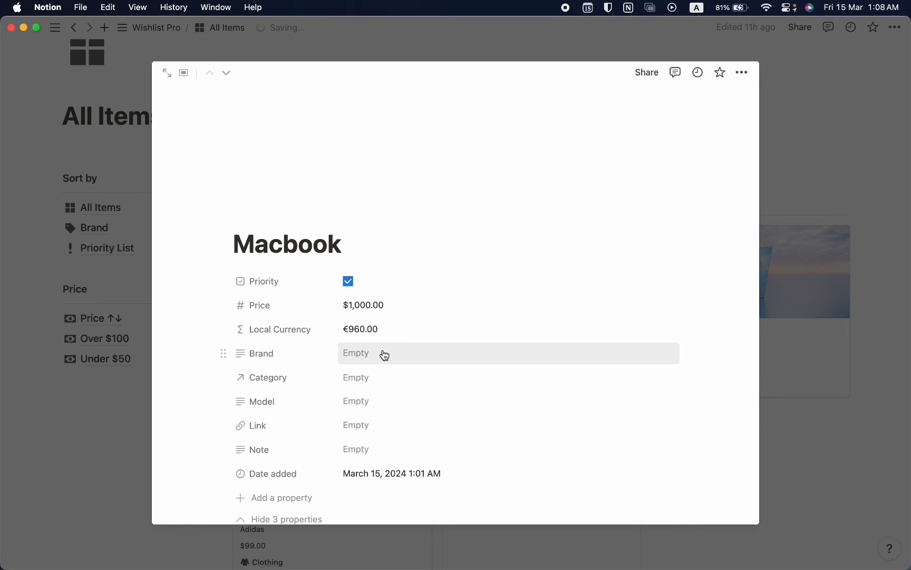
# Set the Macbook item's brand to Apple and link it to the Tech category.
pyautogui.click(385, 355)
pyautogui.write('Apple')
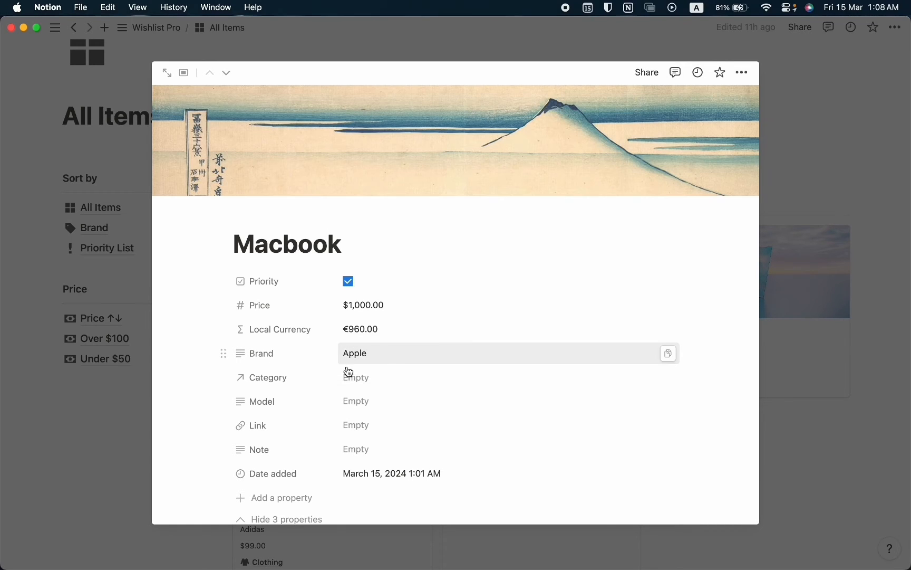
pyautogui.press('Return')
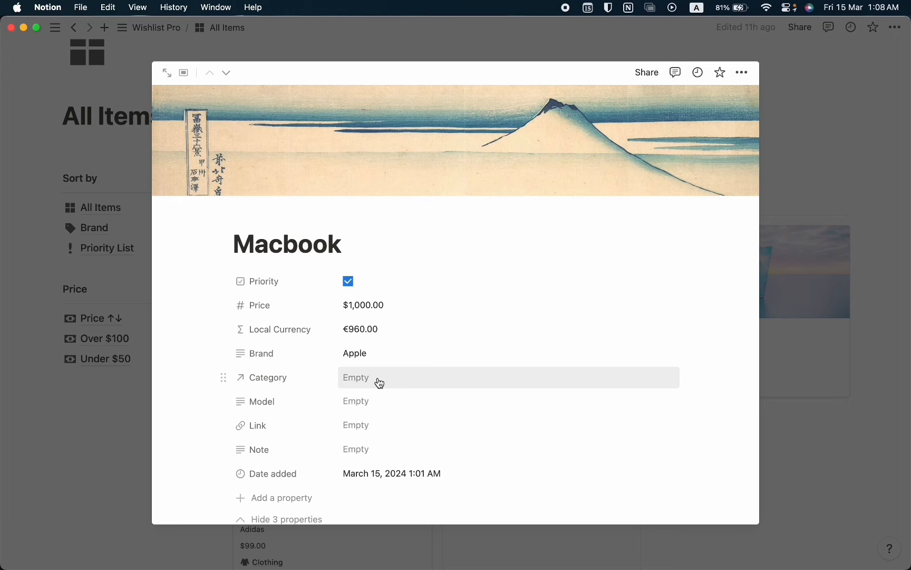
pyautogui.click(379, 382)
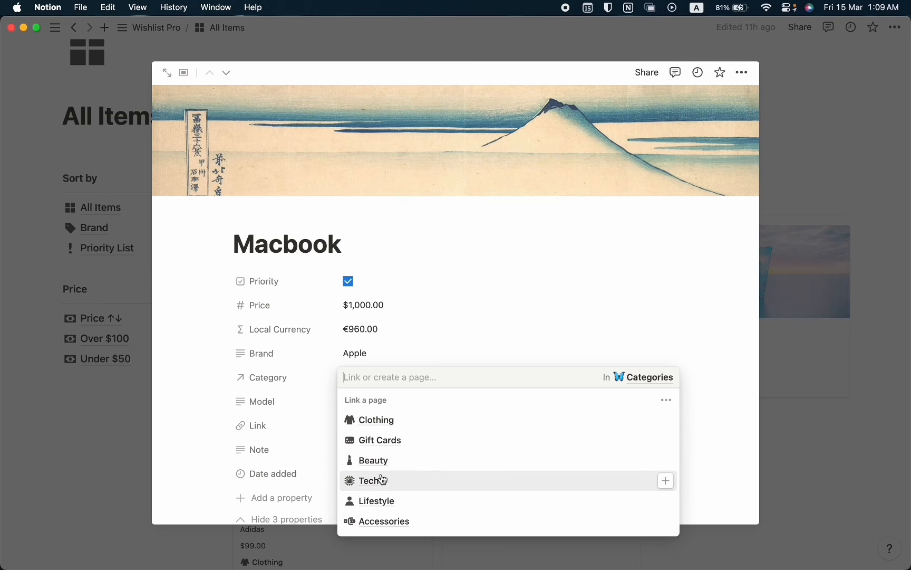
pyautogui.click(381, 480)
pyautogui.click(318, 435)
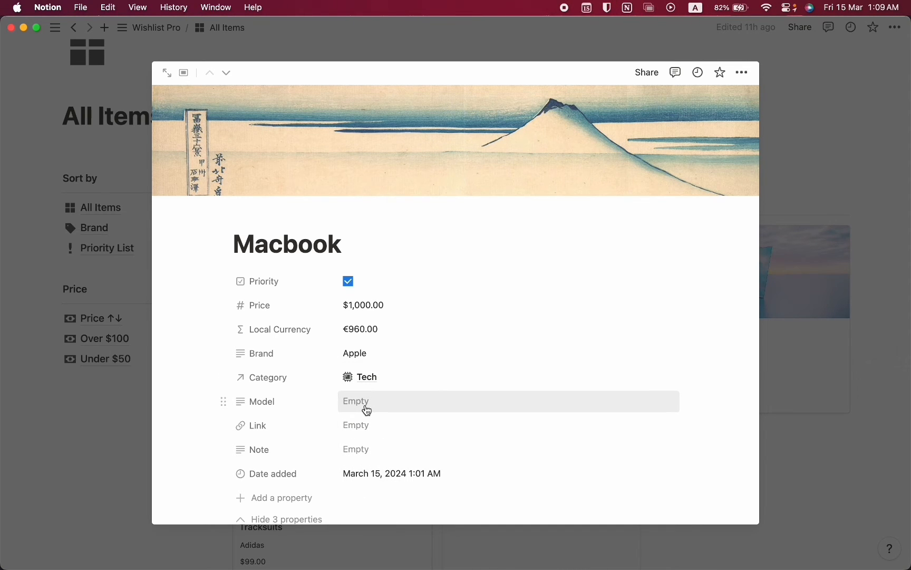
pyautogui.click(367, 411)
pyautogui.write('M2')
pyautogui.press('Return')
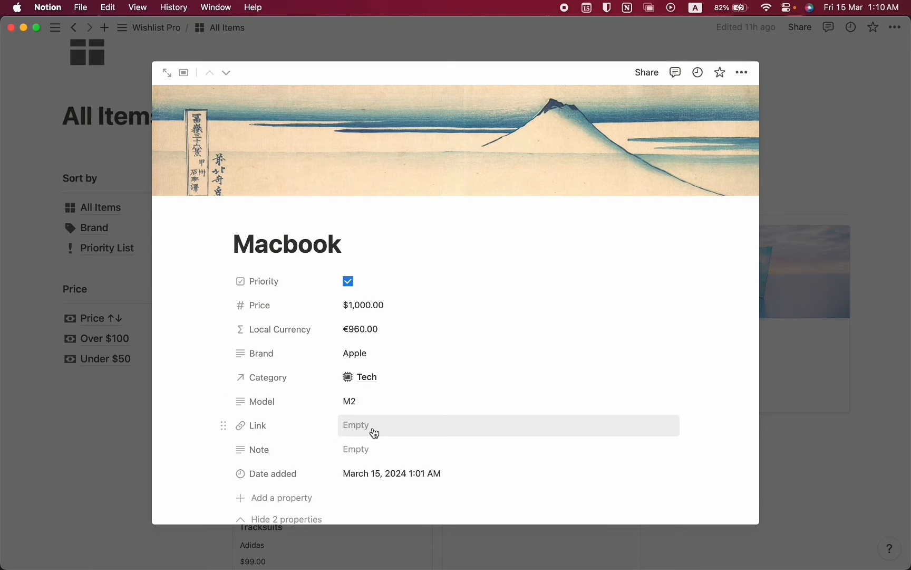
pyautogui.click(374, 432)
pyautogui.write('https://www.apple.com/shop/buy-mac/macbook-air/13-inch-m2')
pyautogui.press('Return')
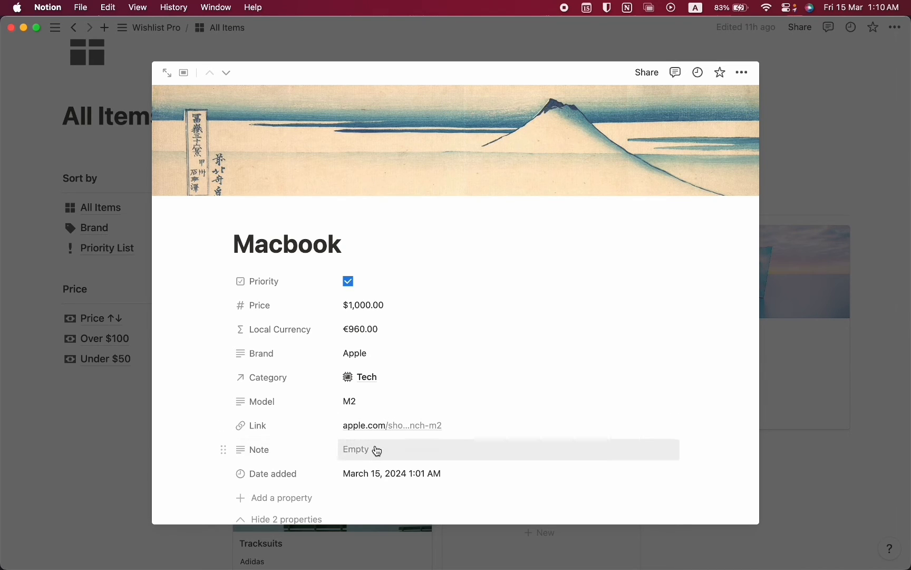
pyautogui.scroll(-1, 377, 450)
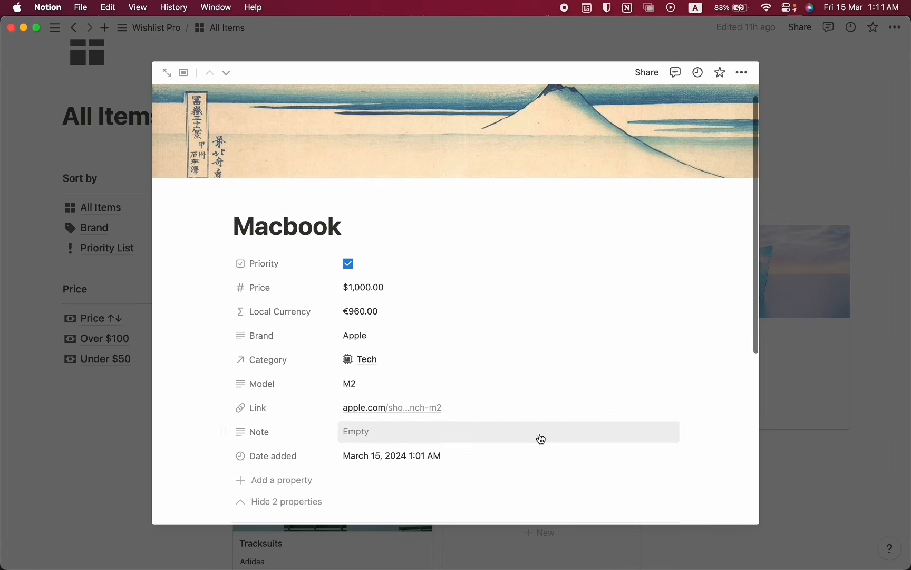
pyautogui.click(791, 403)
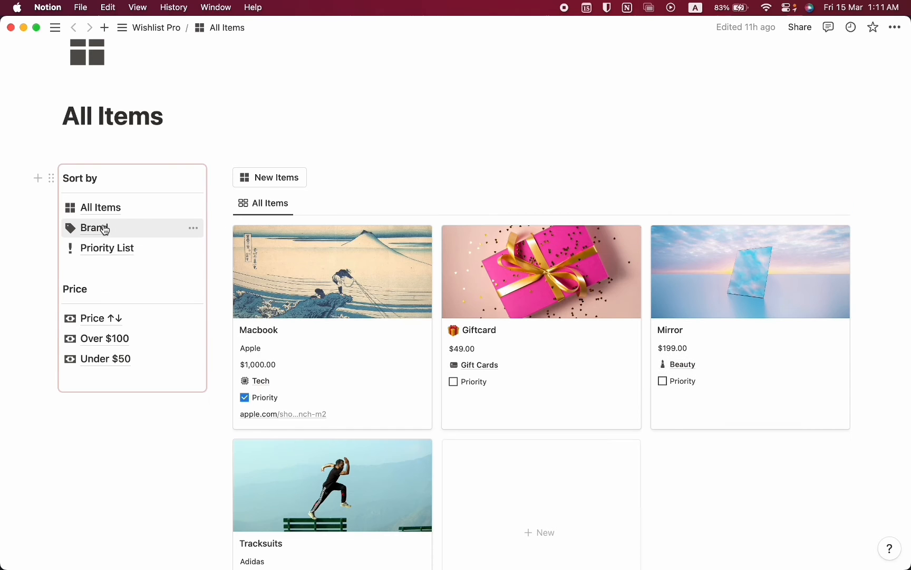
# View the wishlist grouped by brand and preview the Tracksuits item.
pyautogui.click(95, 228)
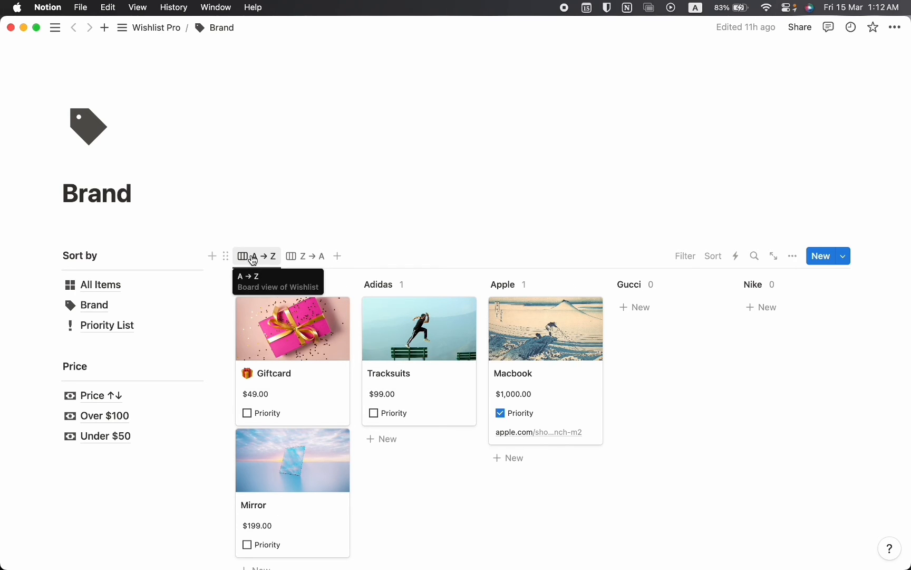
pyautogui.click(450, 407)
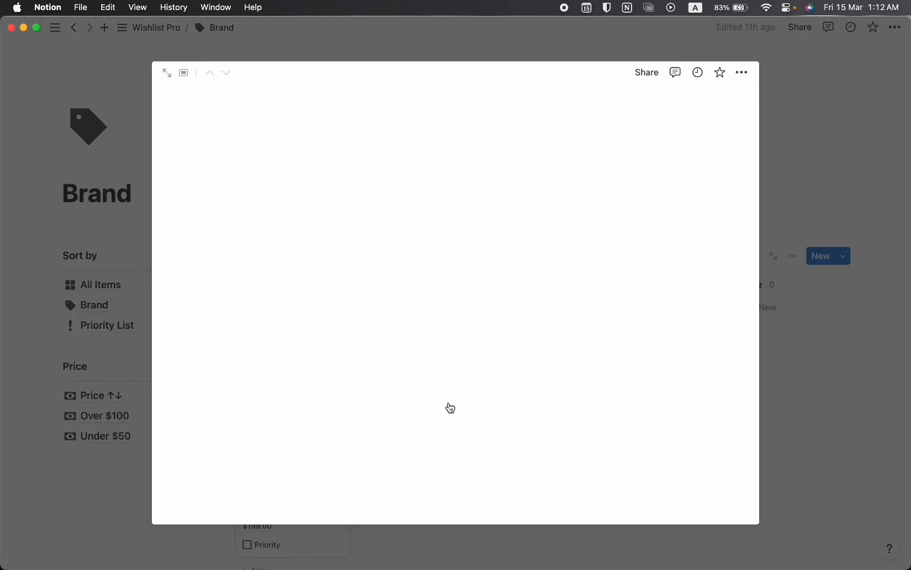
pyautogui.click(818, 309)
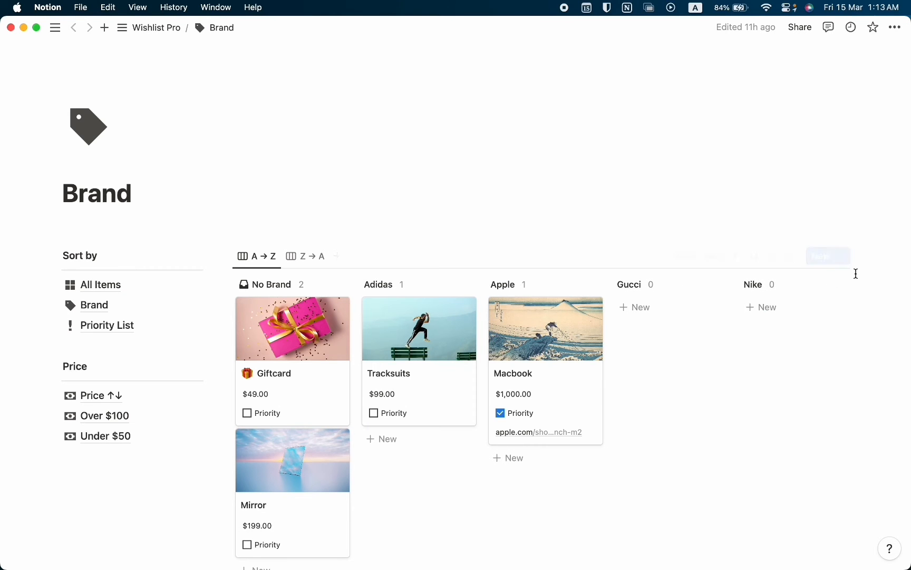
# View the Priority List page and check the Macbook item's details.
pyautogui.click(119, 326)
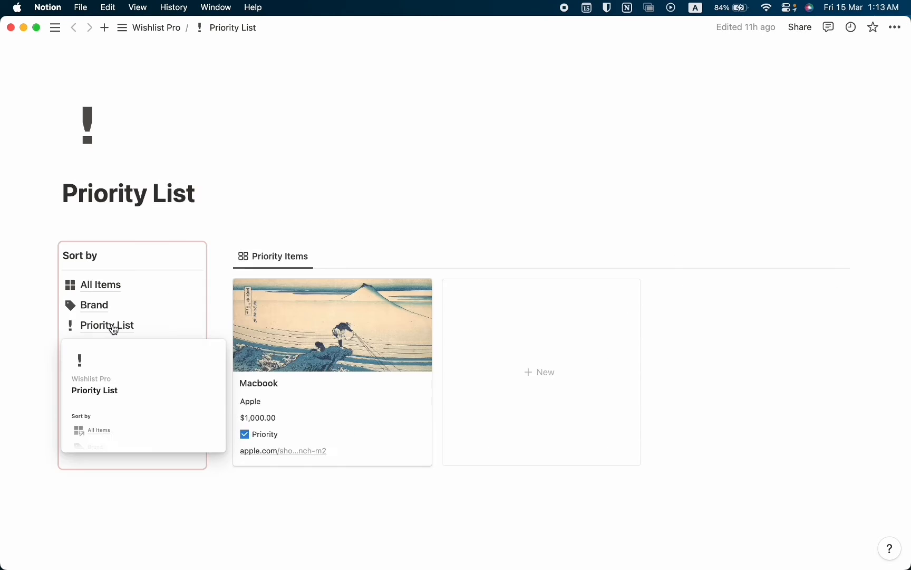
pyautogui.click(326, 401)
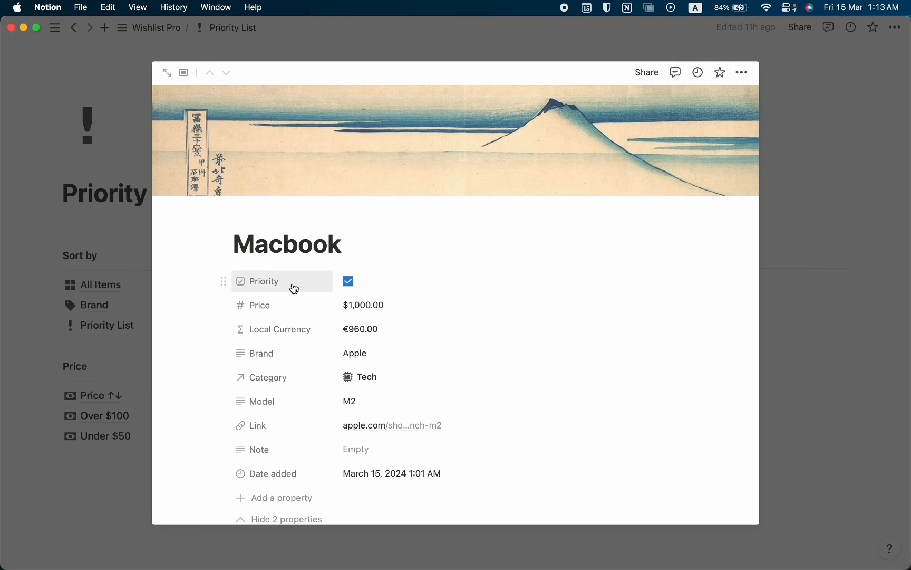
pyautogui.click(104, 327)
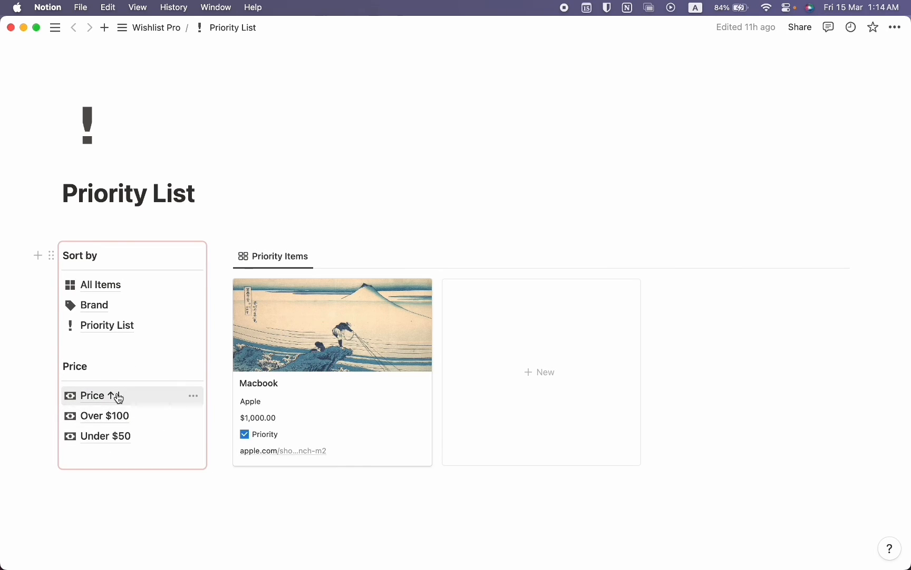
pyautogui.moveTo(123, 397)
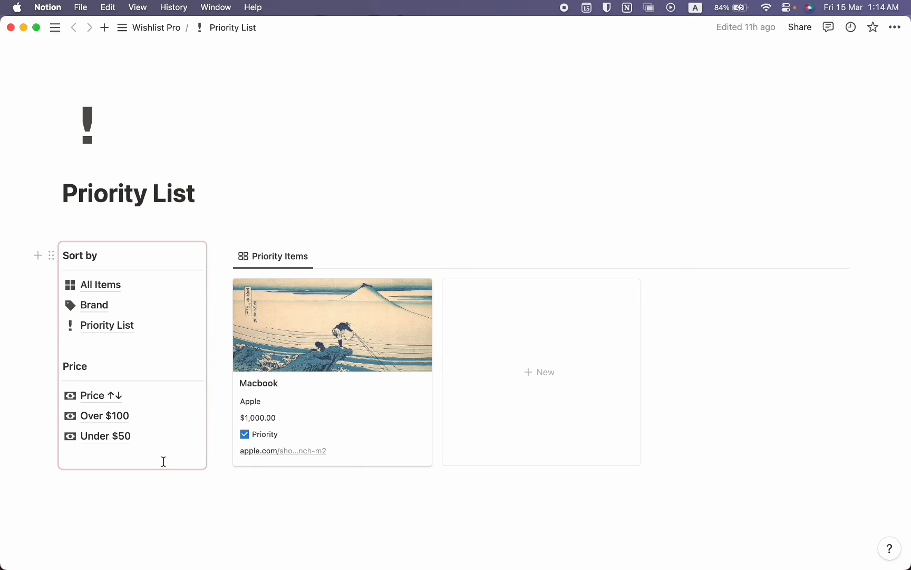
# View the Price page in low-to-high and high-to-low order, and check the Over $100 and Under $50 pages.
pyautogui.click(109, 396)
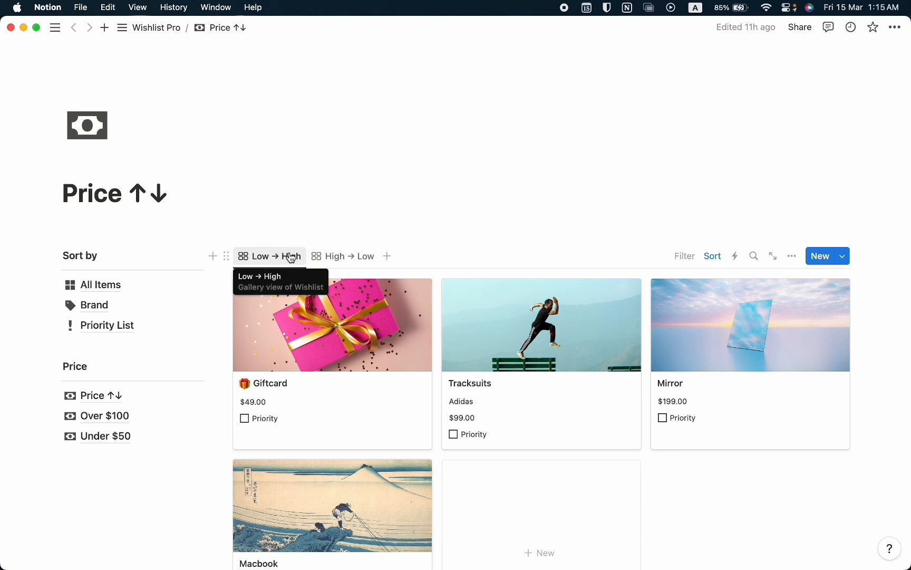
pyautogui.click(319, 260)
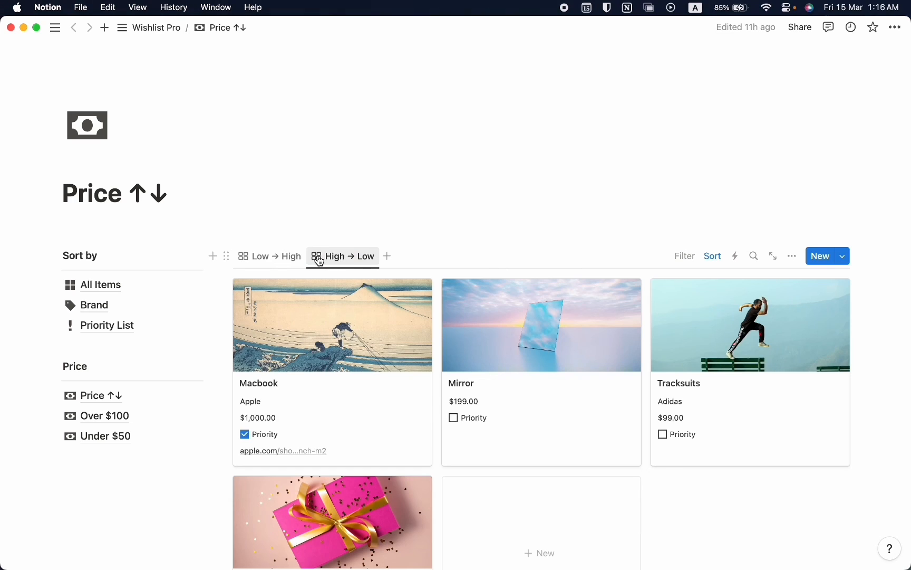
pyautogui.click(104, 416)
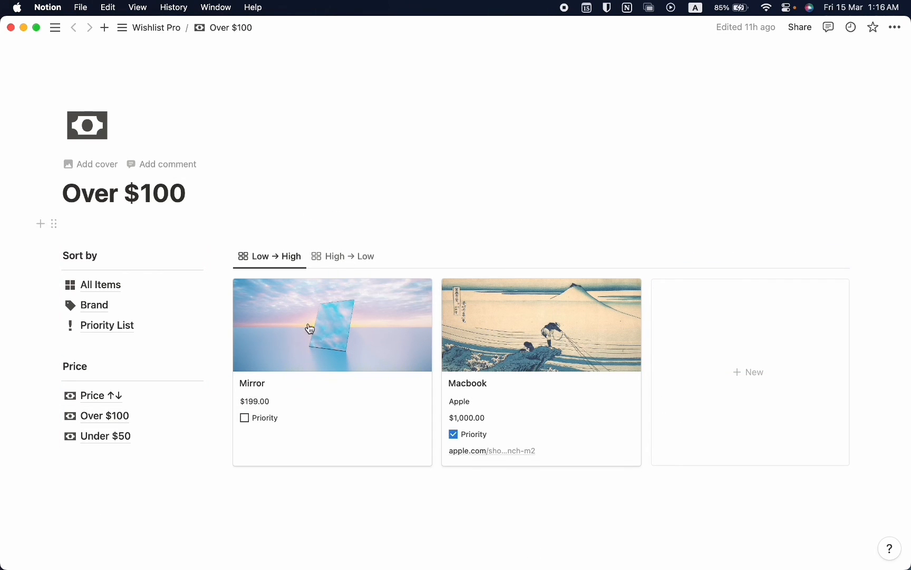
pyautogui.click(114, 436)
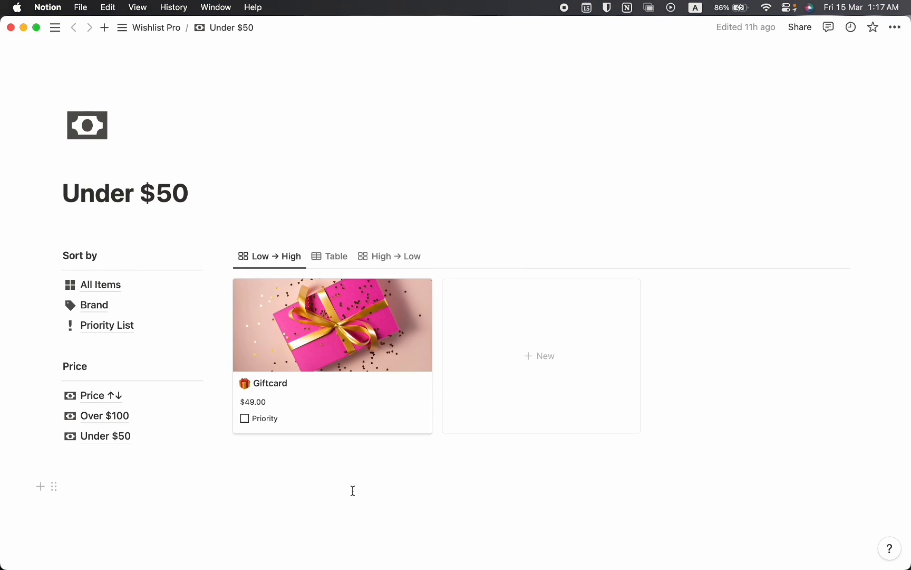
# Return to the Wishlist Pro main page and open the Tech category to check its Macbook item.
pyautogui.click(158, 27)
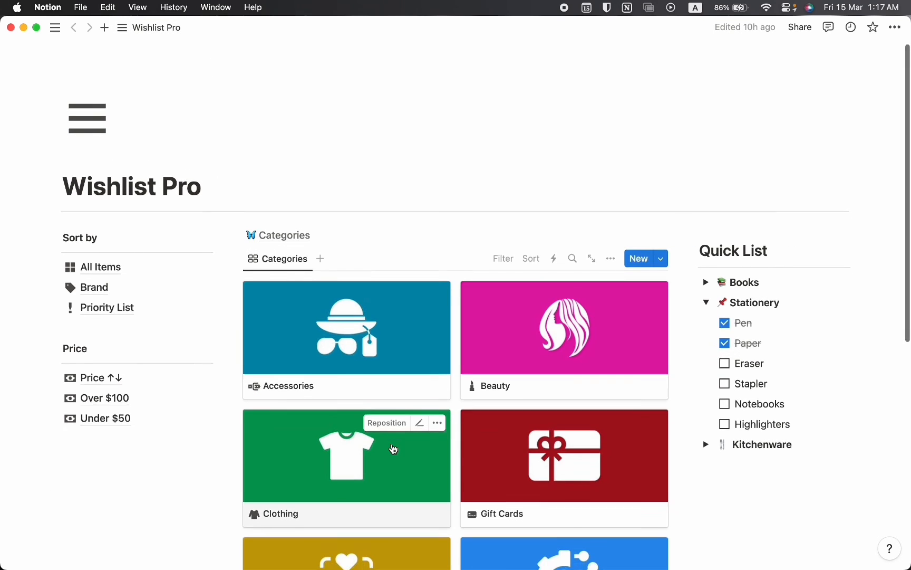
pyautogui.scroll(-3, 394, 449)
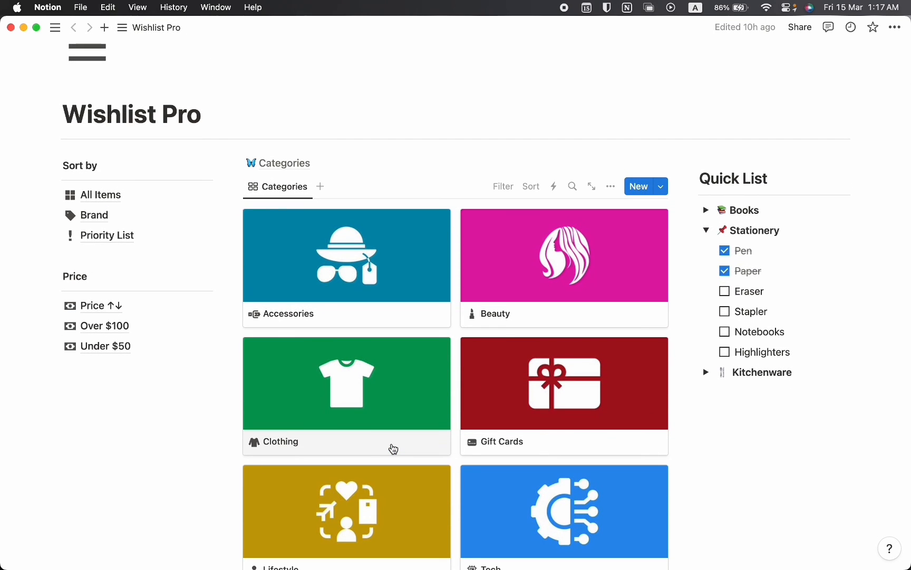
pyautogui.scroll(-1, 394, 449)
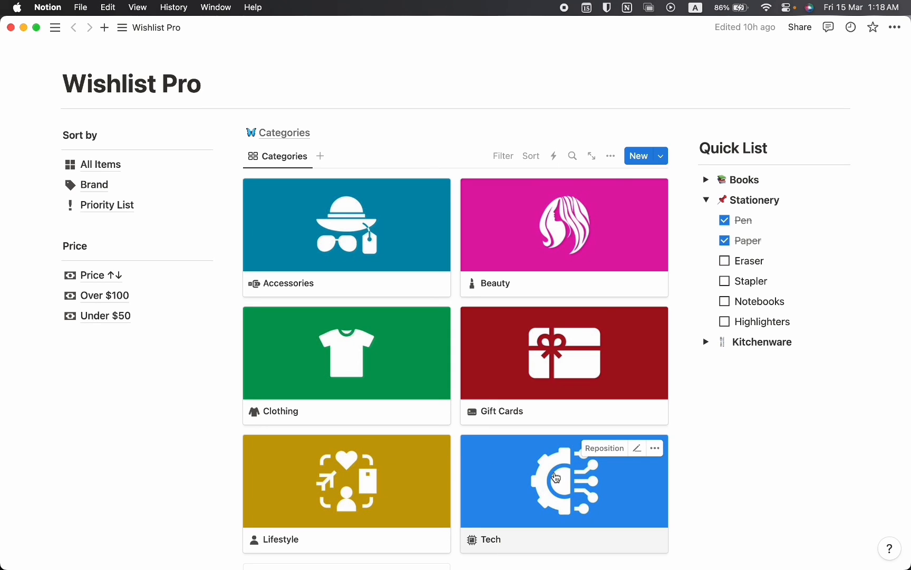
pyautogui.click(556, 478)
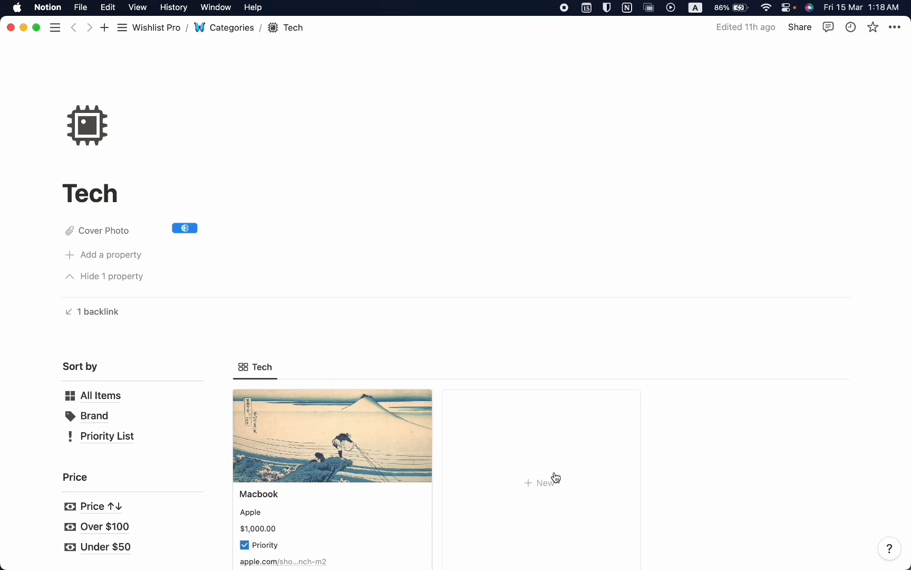
pyautogui.scroll(-2, 325, 494)
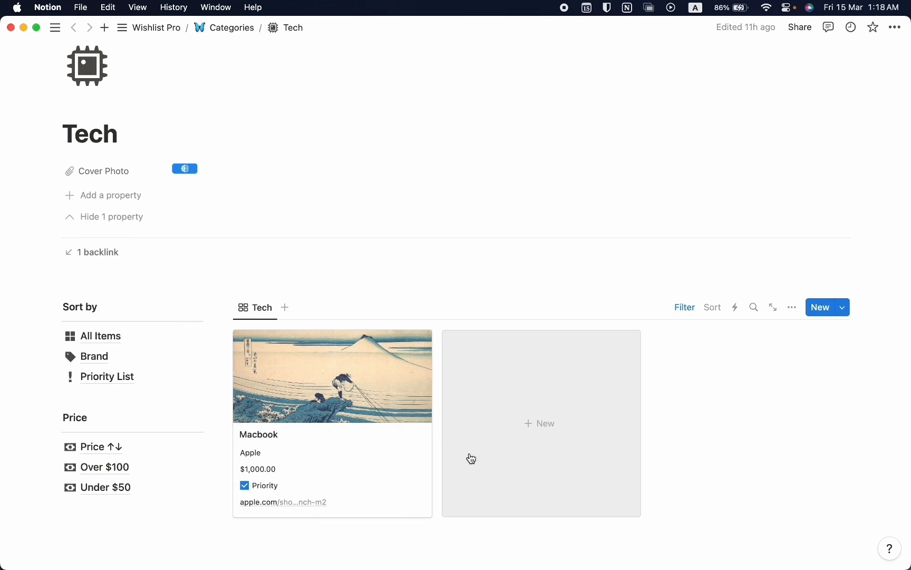
# Go back to the Wishlist Pro main page and look over the category gallery and the Quick List.
pyautogui.click(159, 27)
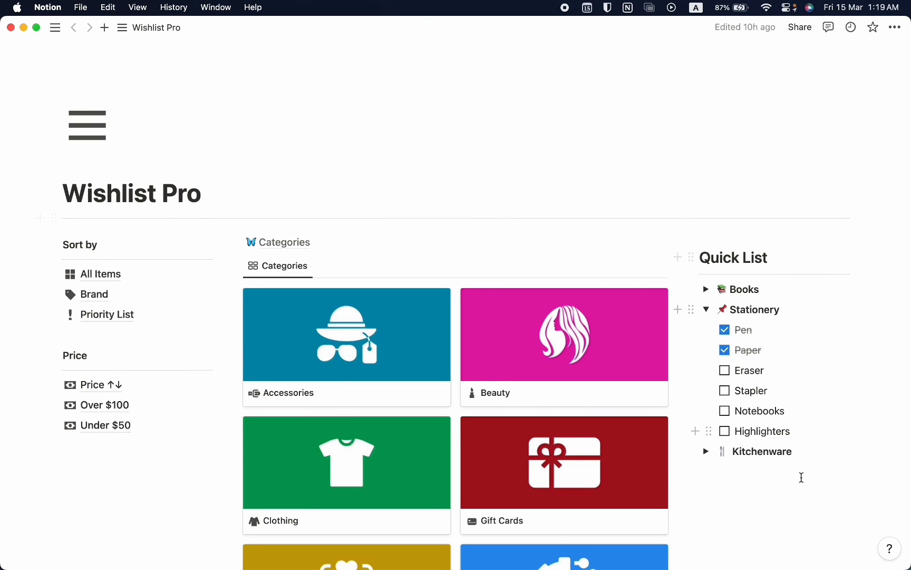
pyautogui.scroll(-1, 791, 532)
pyautogui.scroll(1, 792, 532)
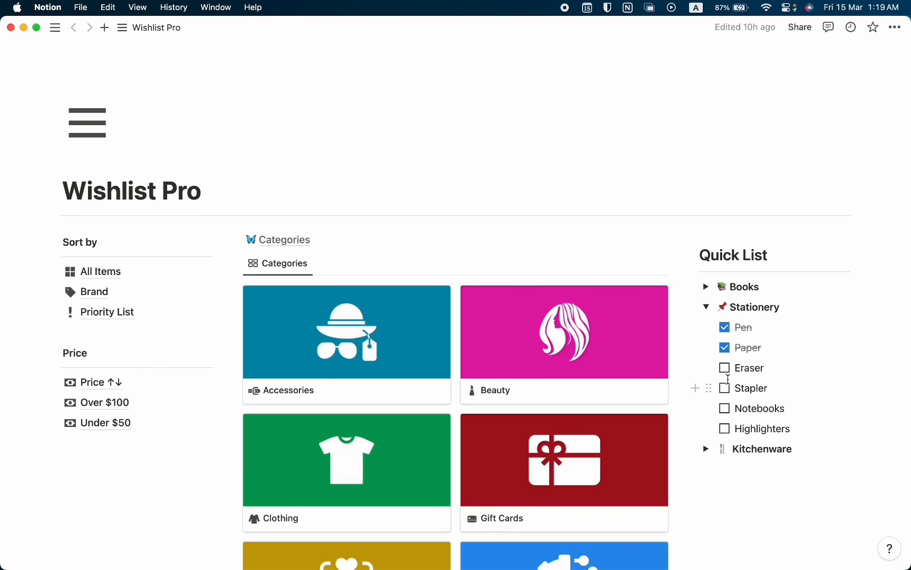
pyautogui.scroll(-2, 728, 378)
pyautogui.scroll(-1, 739, 448)
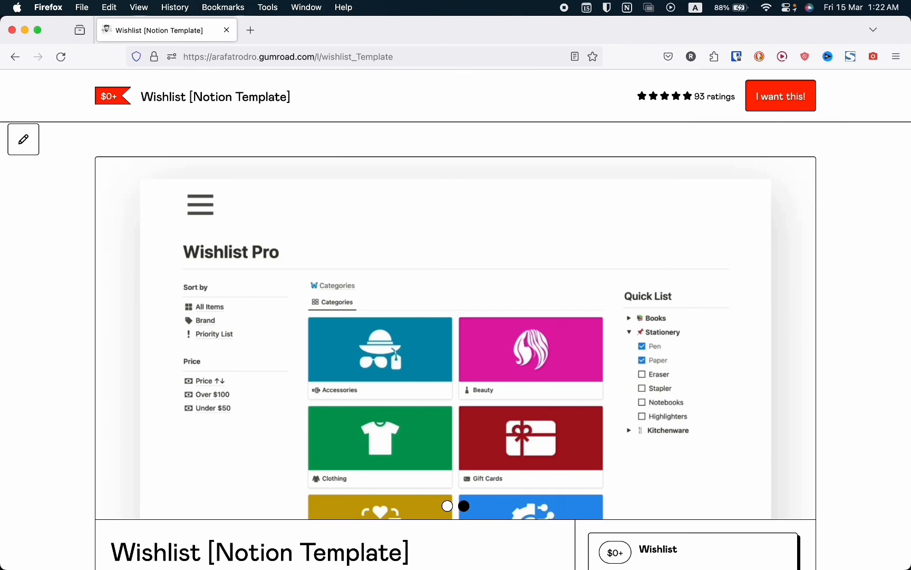
# Switch to Firefox and review the Wishlist [Notion Template] product description and its pricing options on Gumroad.
pyautogui.scroll(-3, 189, 435)
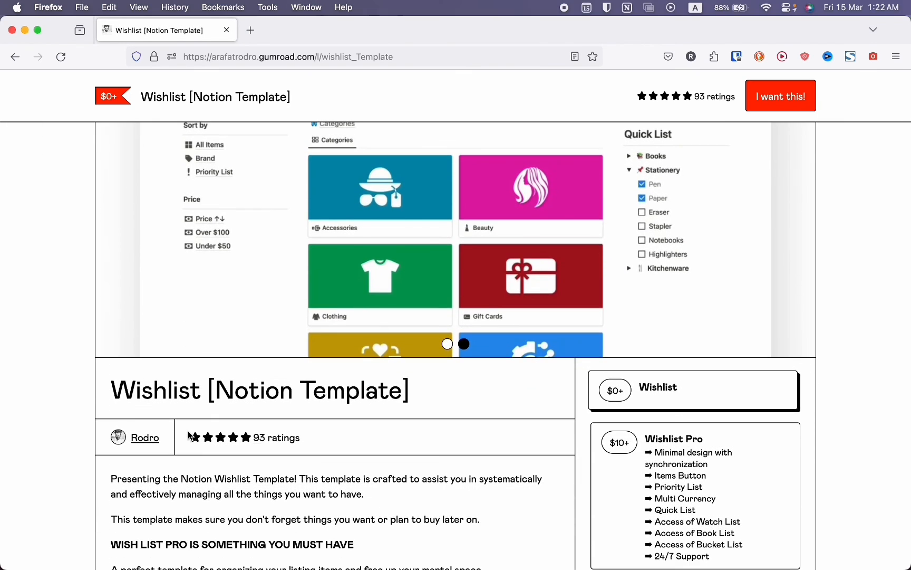